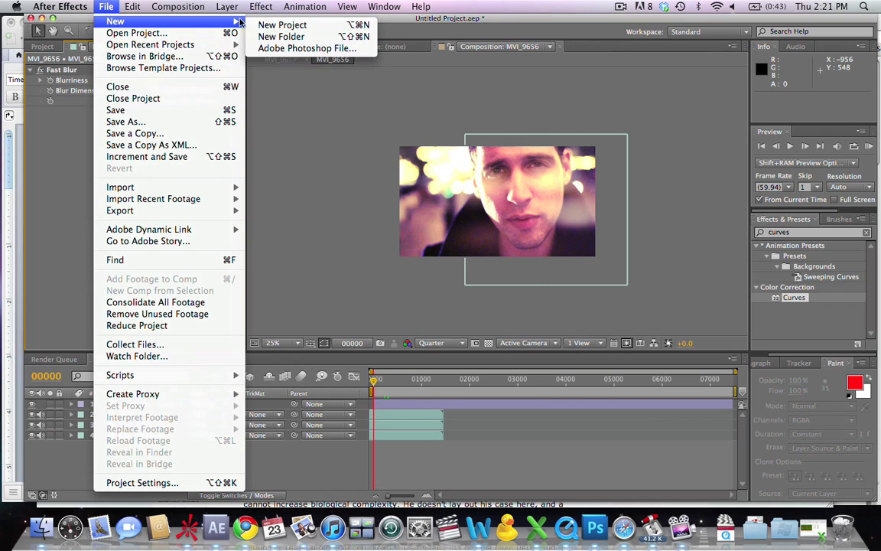
Step: Start a new project without saving the current one and import MVI_9656.mov from the Desktop as footage
{"action": "left_click", "coordinate": [260, 25]}
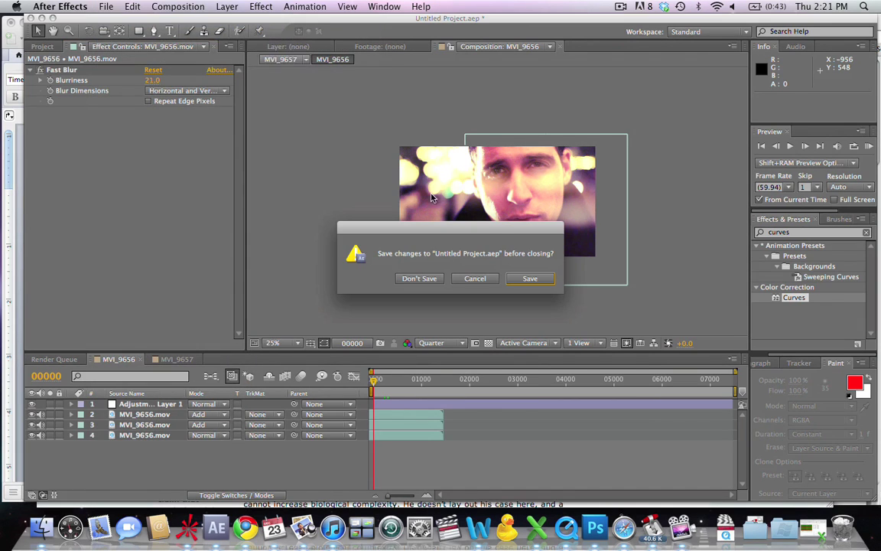
{"action": "left_click", "coordinate": [427, 280]}
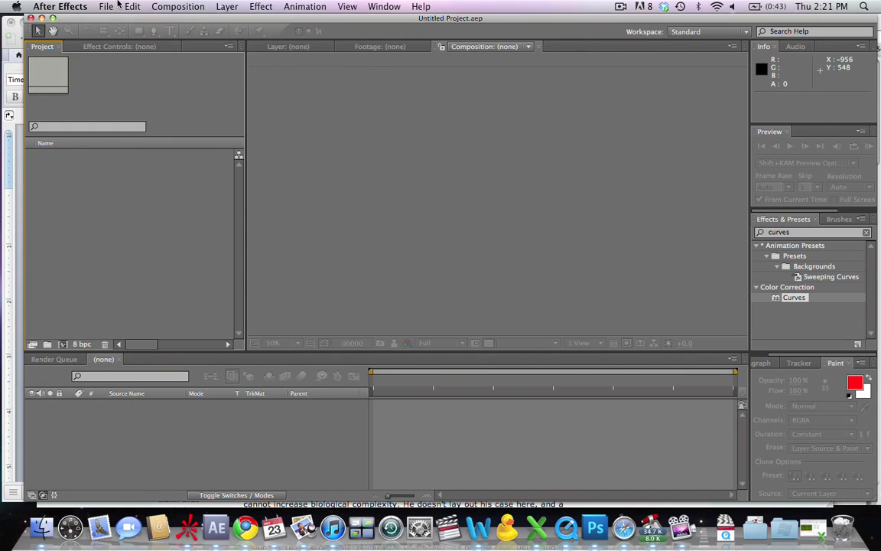
{"action": "left_click", "coordinate": [108, 7]}
{"action": "mouse_move", "coordinate": [173, 185]}
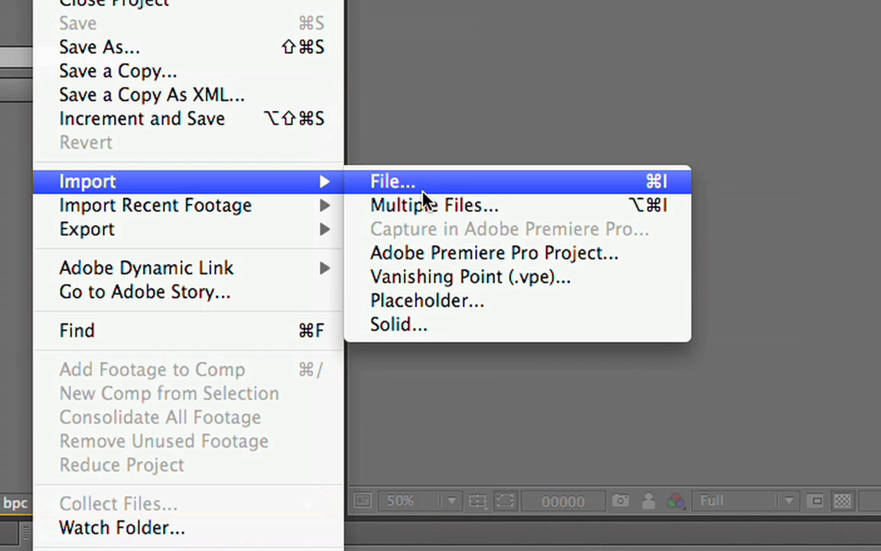
{"action": "left_click", "coordinate": [423, 191]}
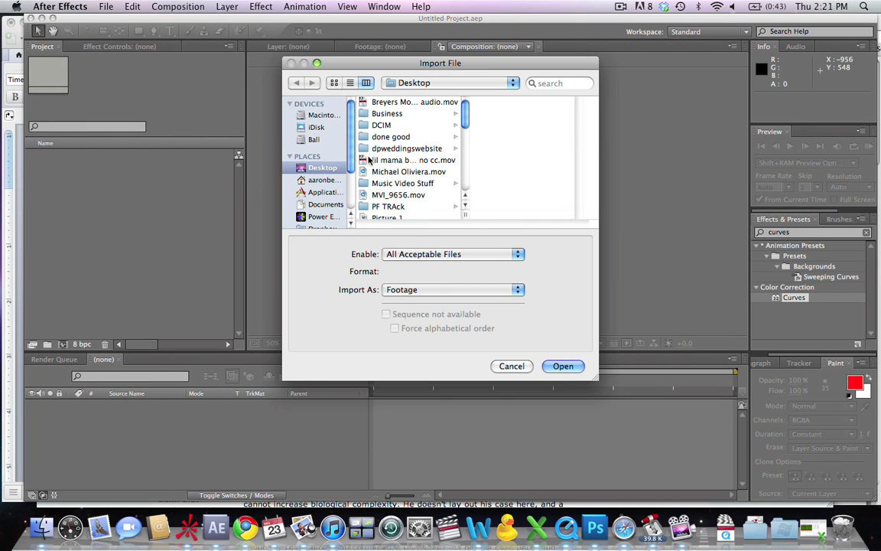
{"action": "scroll", "coordinate": [416, 167], "scroll_direction": "down", "scroll_amount": 1}
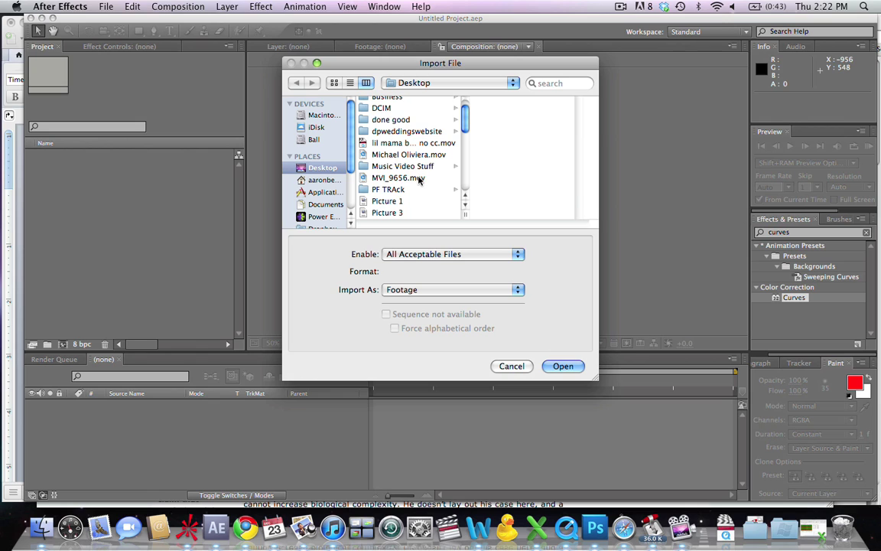
{"action": "left_click", "coordinate": [413, 179]}
{"action": "left_click", "coordinate": [560, 366]}
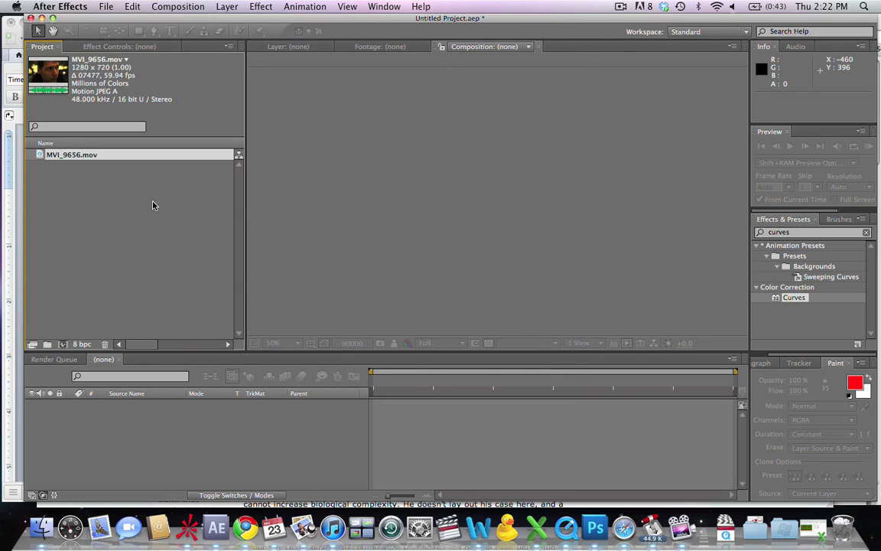
Step: Create a composition from MVI_9656.mov and slide its layer earlier so the clip ends at about frame 1588
{"action": "left_click_drag", "start_coordinate": [40, 157], "coordinate": [63, 344]}
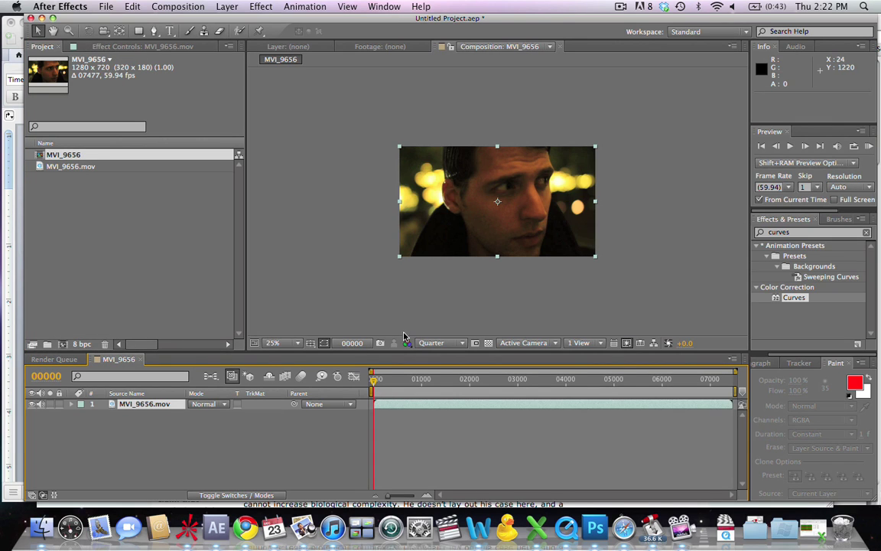
{"action": "left_click_drag", "start_coordinate": [723, 405], "coordinate": [438, 427]}
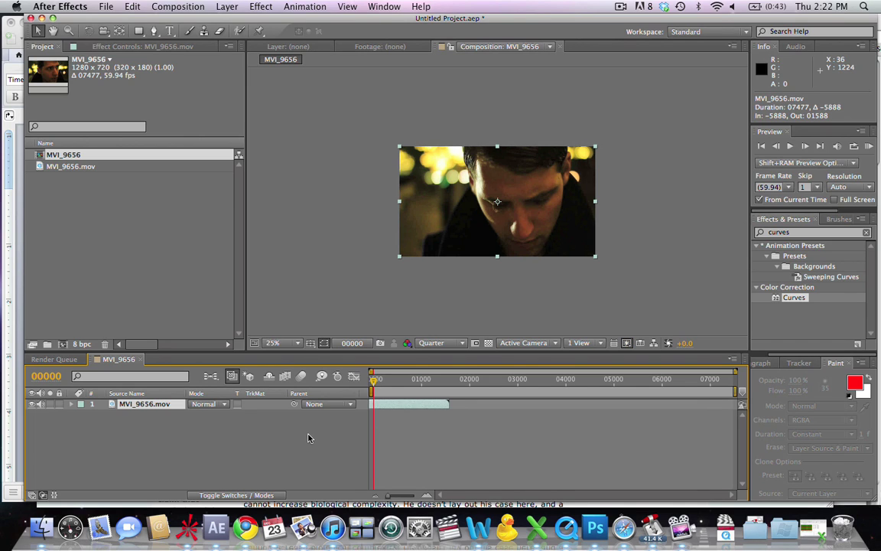
{"action": "left_click", "coordinate": [199, 428]}
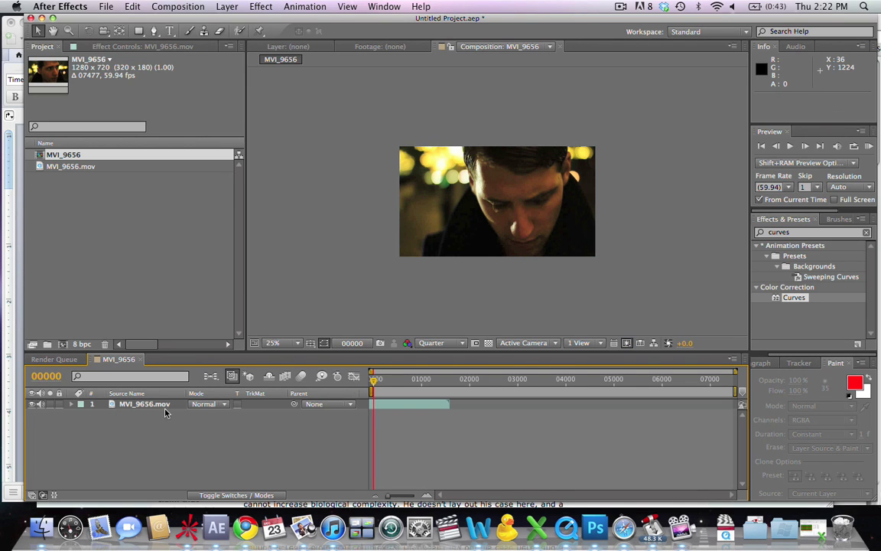
Step: Copy the MVI_9656.mov layer and paste it twice to stack three identical layers
{"action": "left_click", "coordinate": [161, 410]}
{"action": "key", "text": "super+c"}
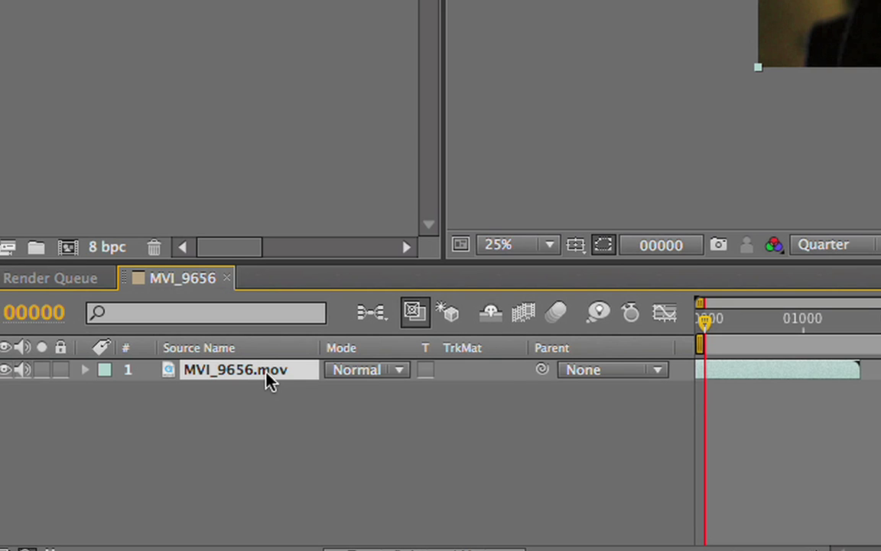
{"action": "key", "text": "super+v"}
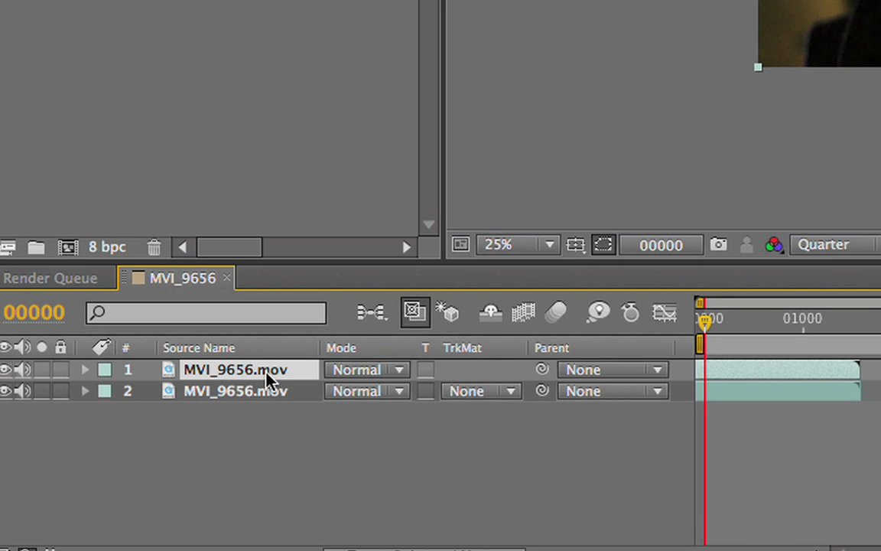
{"action": "key", "text": "super+v"}
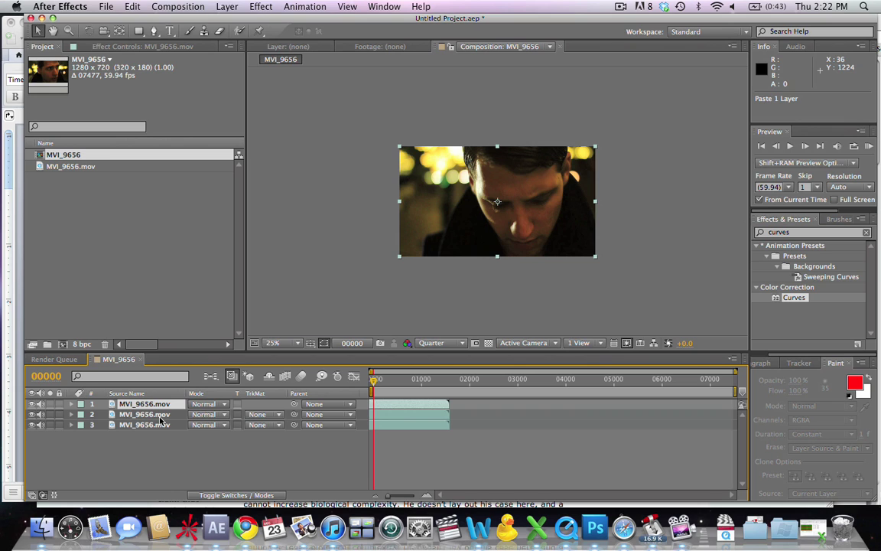
Step: Set the middle layer's blending mode to Add and check the effect by briefly hiding the top layer
{"action": "left_click", "coordinate": [224, 415]}
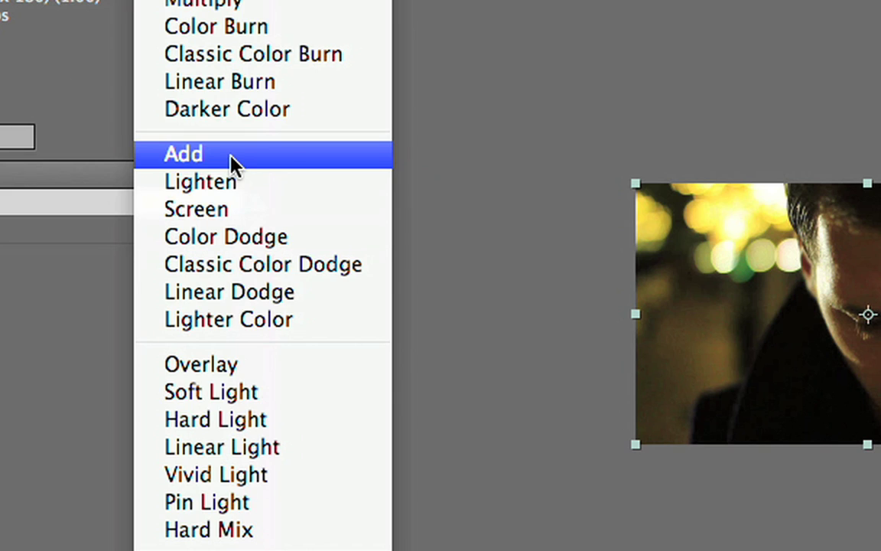
{"action": "left_click", "coordinate": [226, 136]}
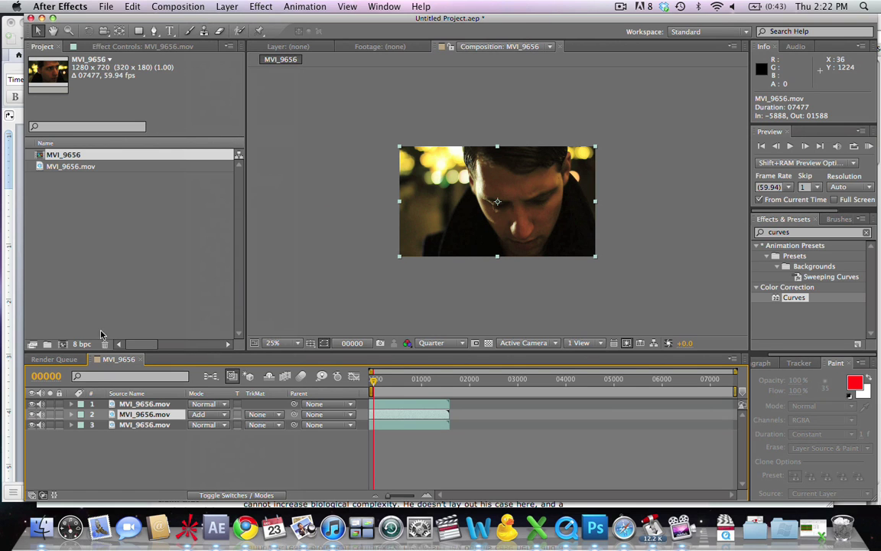
{"action": "left_click", "coordinate": [32, 405]}
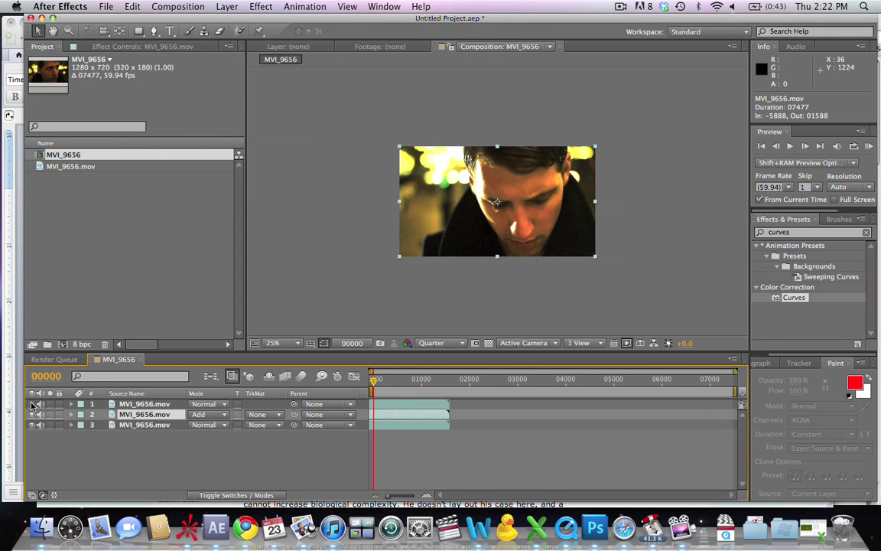
{"action": "left_click", "coordinate": [32, 405]}
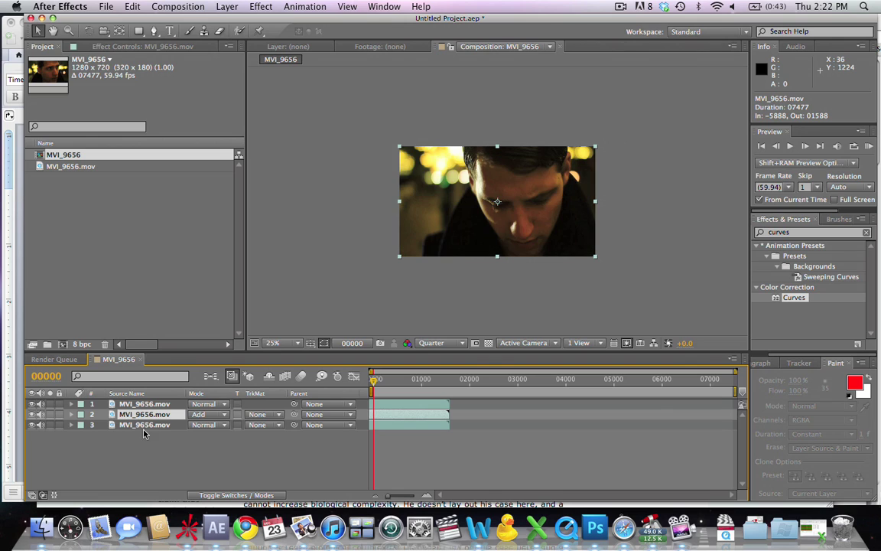
Step: Draw a closed curved Pen mask on the top layer around the out-of-focus lights beside the man's head
{"action": "left_click", "coordinate": [161, 405]}
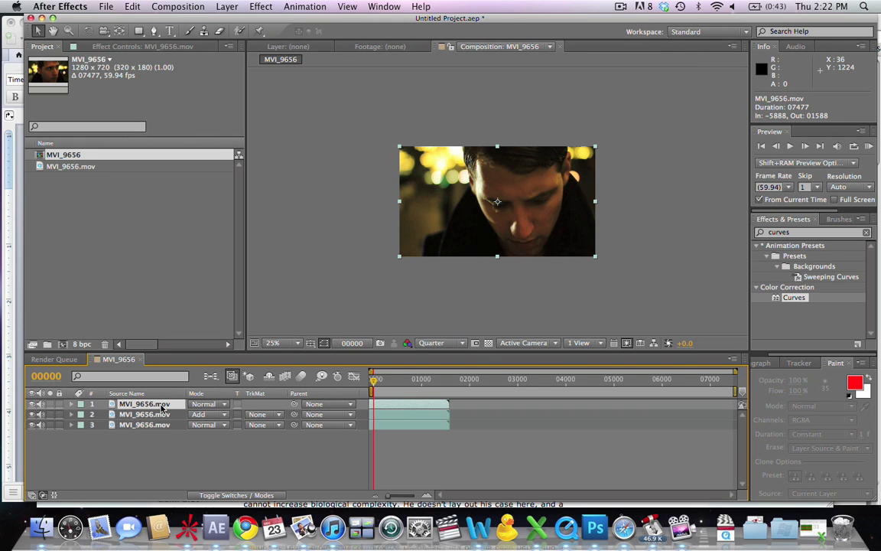
{"action": "key", "text": "g"}
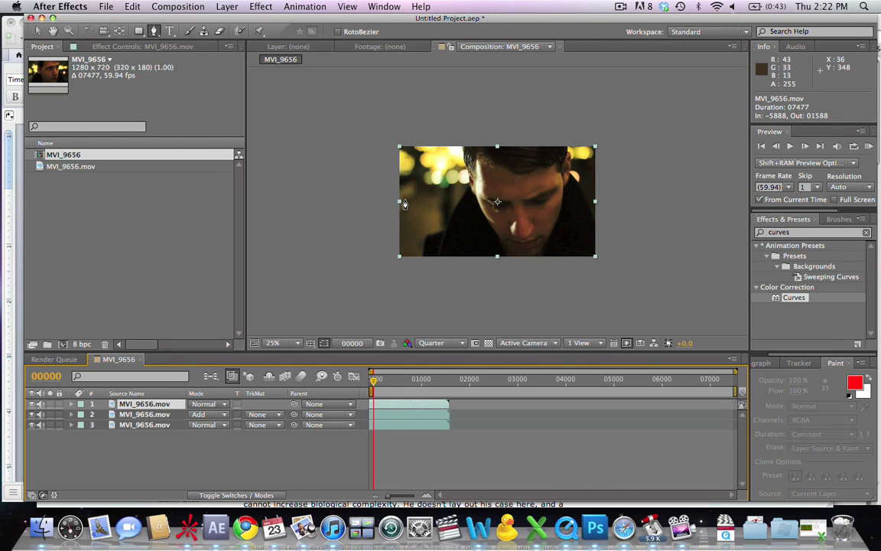
{"action": "left_click", "coordinate": [404, 200]}
{"action": "left_click", "coordinate": [425, 206]}
{"action": "left_click", "coordinate": [447, 207]}
{"action": "left_click", "coordinate": [463, 190]}
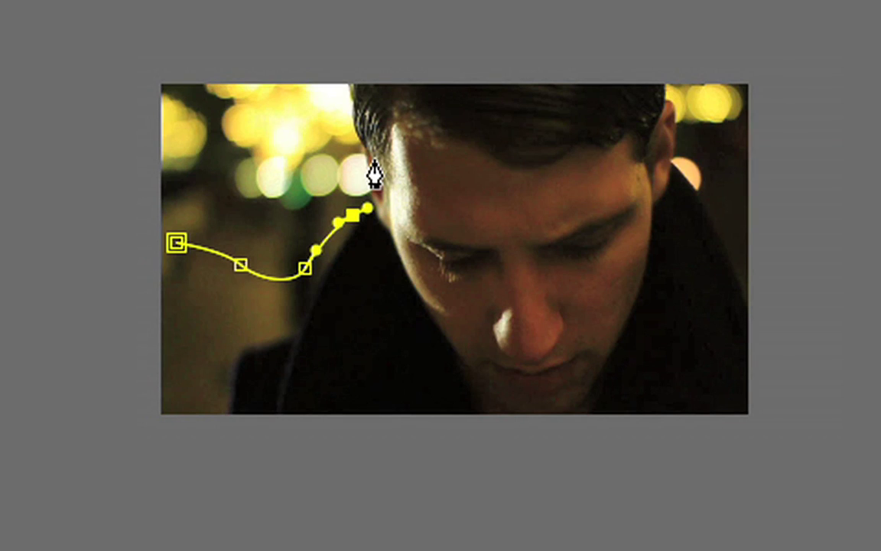
{"action": "left_click_drag", "start_coordinate": [372, 157], "coordinate": [404, 124]}
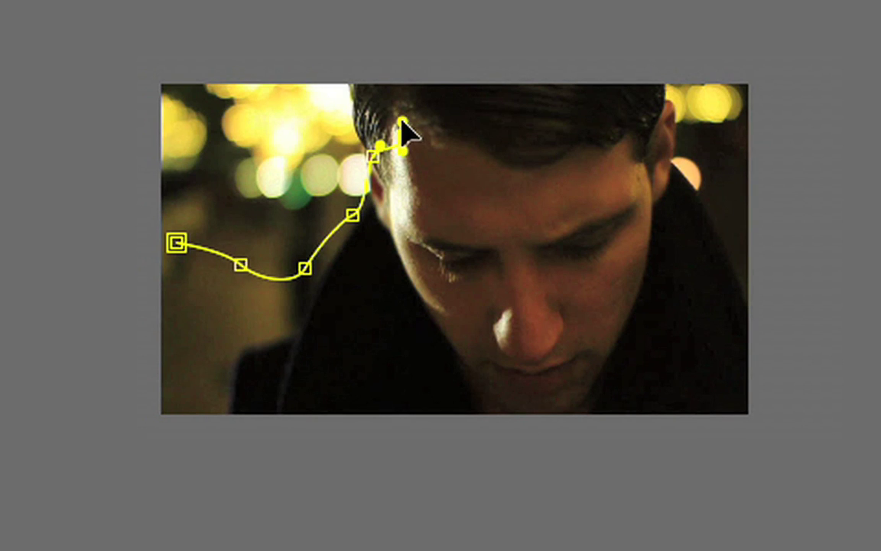
{"action": "left_click", "coordinate": [356, 92]}
{"action": "left_click_drag", "start_coordinate": [243, 94], "coordinate": [220, 98]}
{"action": "left_click_drag", "start_coordinate": [188, 126], "coordinate": [196, 147]}
{"action": "left_click_drag", "start_coordinate": [217, 193], "coordinate": [231, 193]}
{"action": "left_click", "coordinate": [177, 244]}
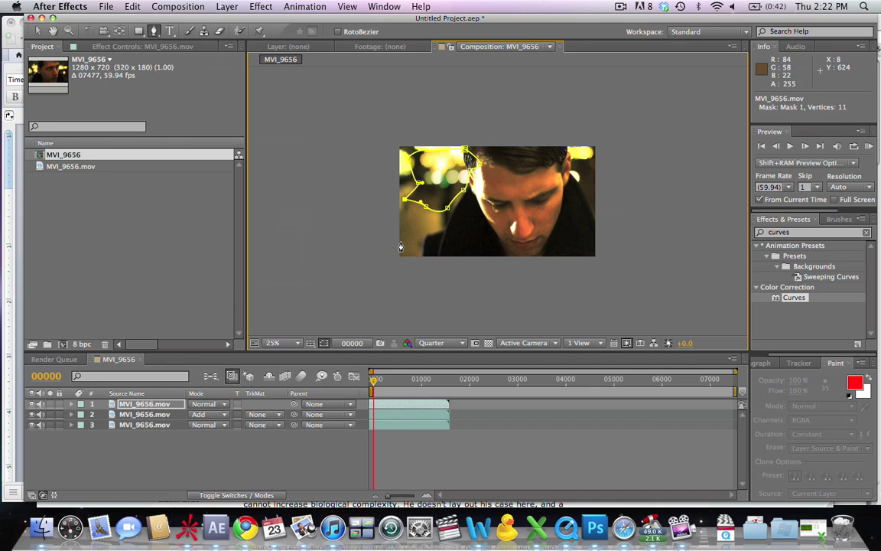
Step: Enlarge the masked top layer and move it to about position 1976, 656 so the lights cover the frame
{"action": "left_click", "coordinate": [155, 416]}
{"action": "left_click", "coordinate": [154, 406]}
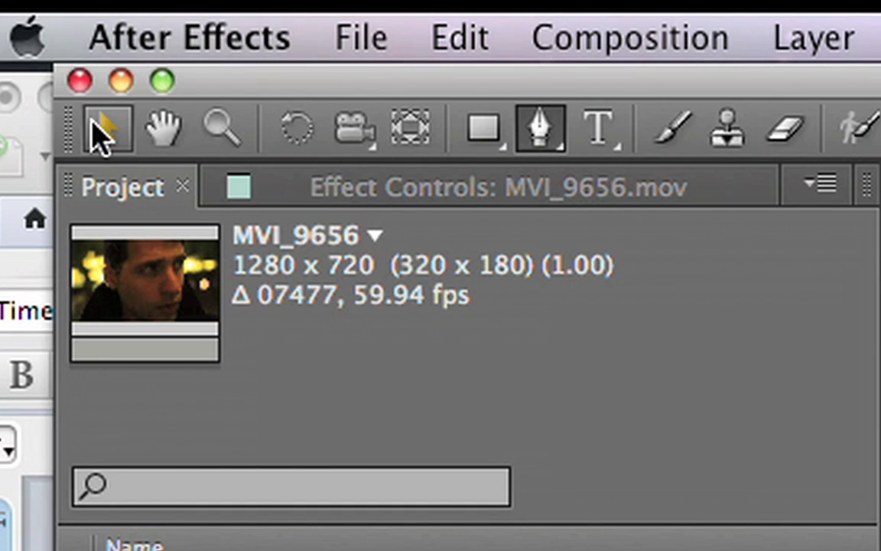
{"action": "left_click", "coordinate": [103, 134]}
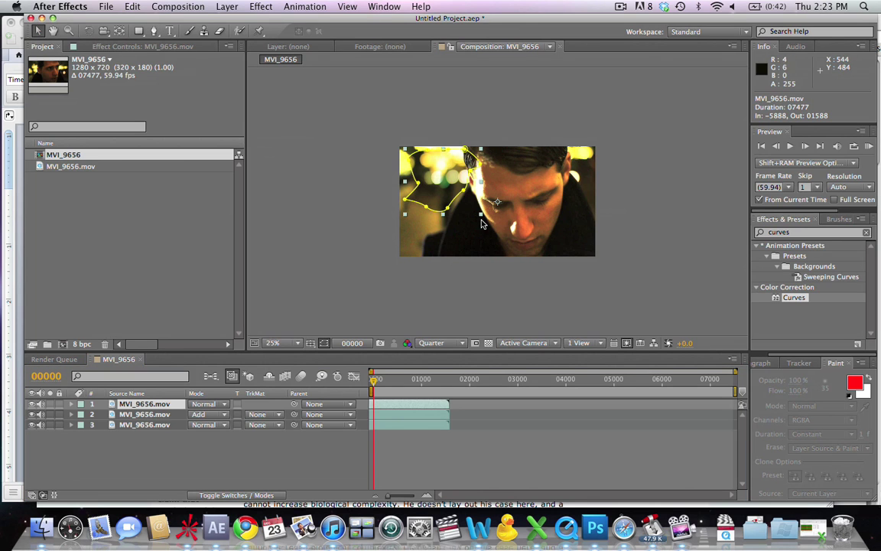
{"action": "left_click_drag", "start_coordinate": [482, 220], "coordinate": [583, 262]}
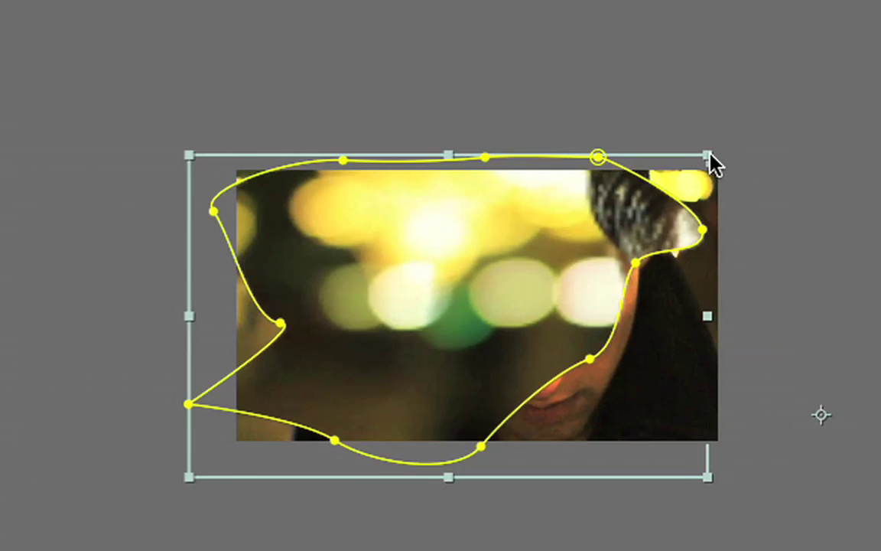
{"action": "left_click_drag", "start_coordinate": [593, 143], "coordinate": [584, 123]}
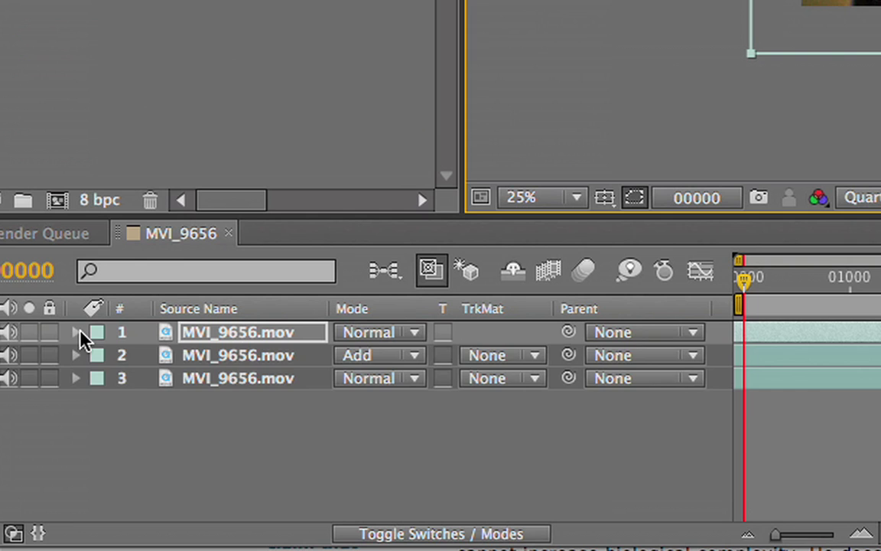
Step: Set the feather of Mask 1 on the top layer to 154 pixels in both directions
{"action": "left_click", "coordinate": [70, 404]}
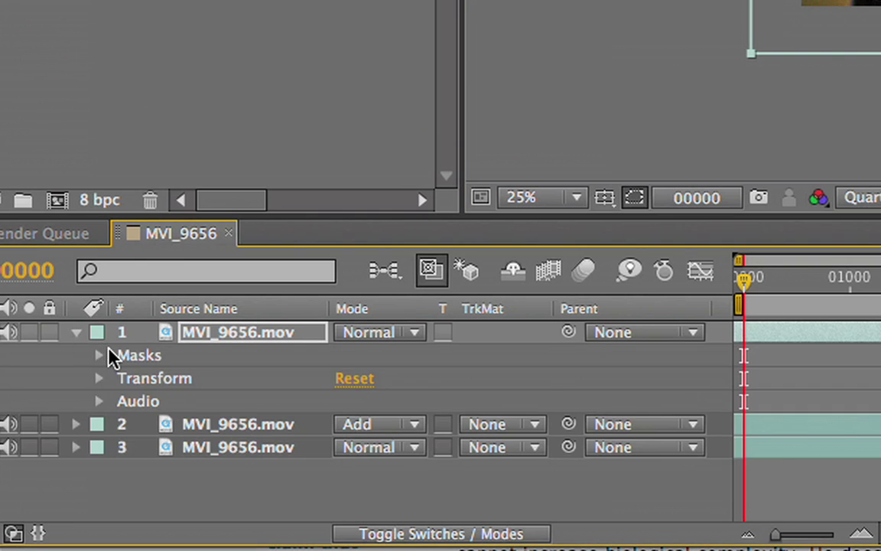
{"action": "left_click", "coordinate": [81, 414]}
{"action": "left_click", "coordinate": [122, 377]}
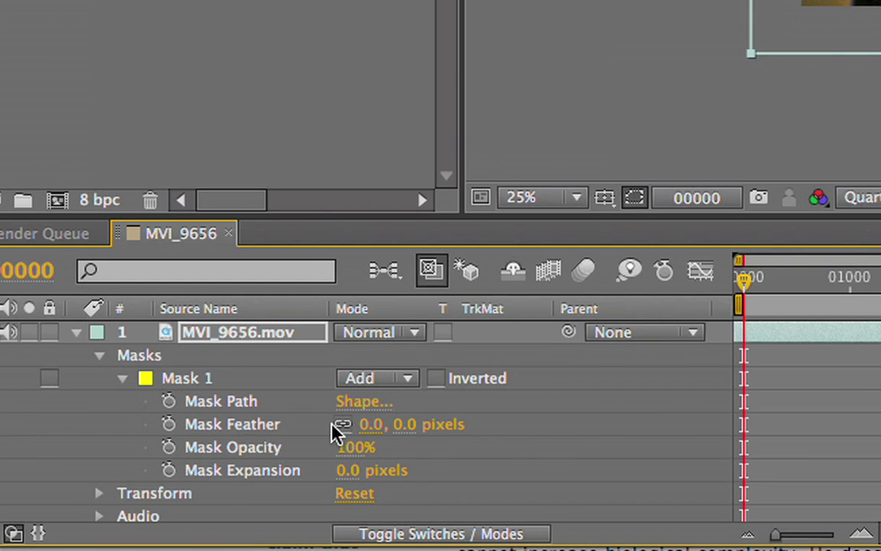
{"action": "left_click_drag", "start_coordinate": [375, 433], "coordinate": [495, 423]}
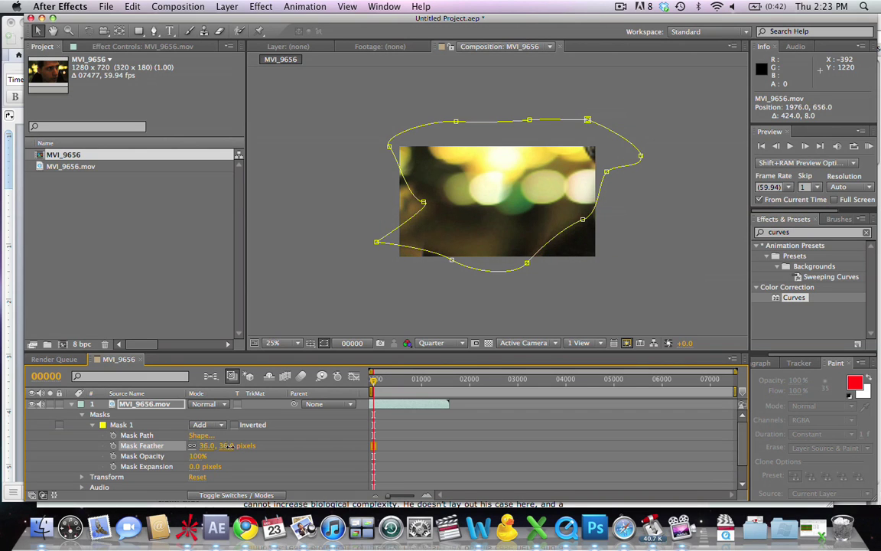
{"action": "left_click_drag", "start_coordinate": [270, 448], "coordinate": [280, 450]}
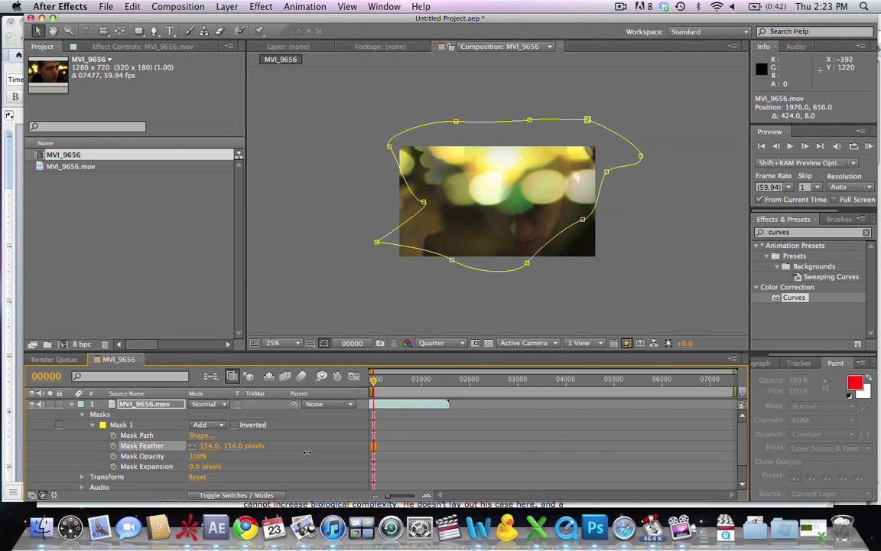
{"action": "left_click_drag", "start_coordinate": [307, 452], "coordinate": [307, 452]}
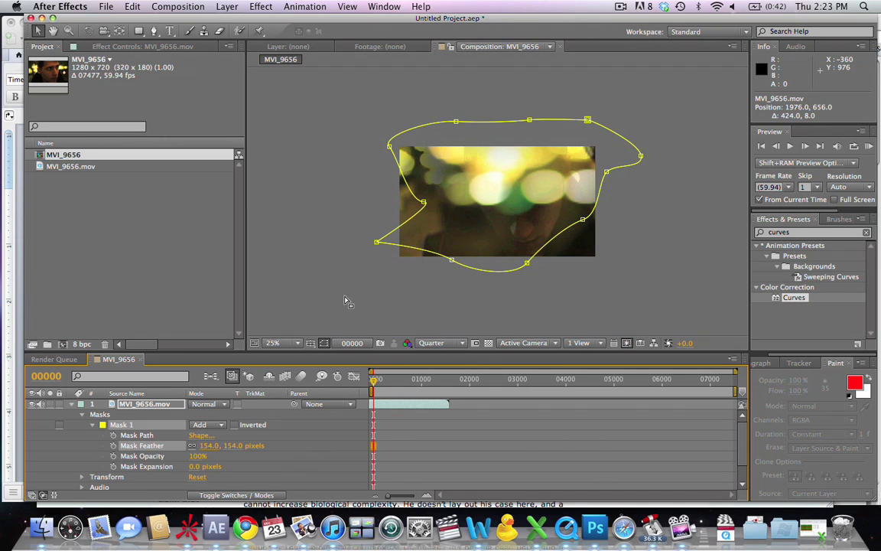
Step: Find the Fast Blur effect, apply it to the masked top layer and set its Blurriness to 24
{"action": "left_click", "coordinate": [799, 232]}
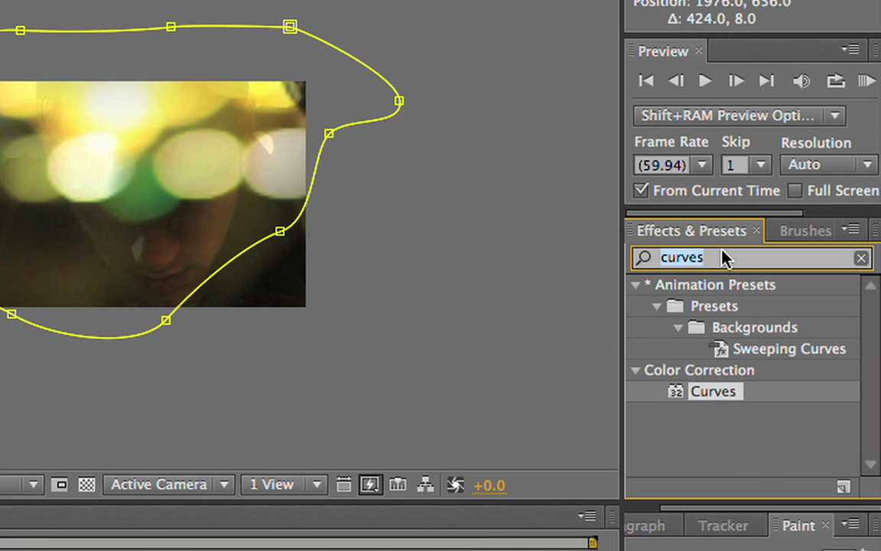
{"action": "type", "text": "fast blur"}
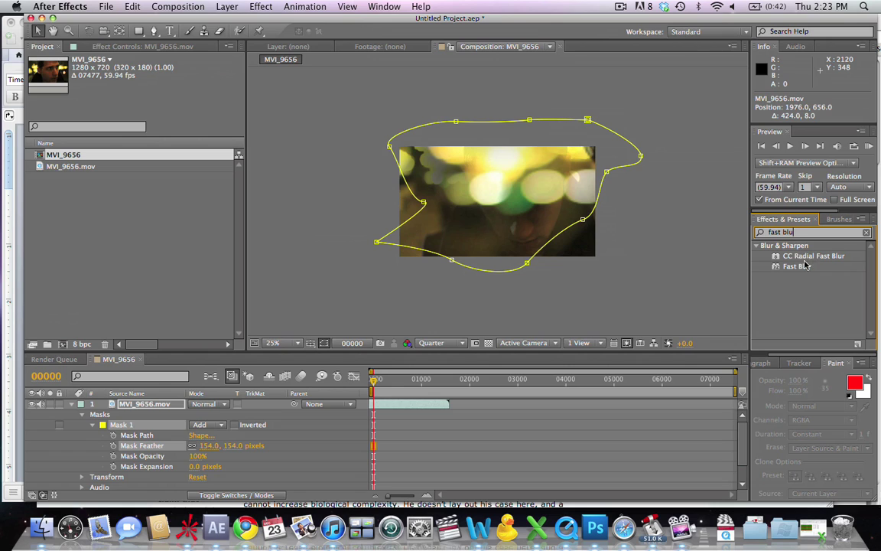
{"action": "left_click_drag", "start_coordinate": [800, 270], "coordinate": [478, 261]}
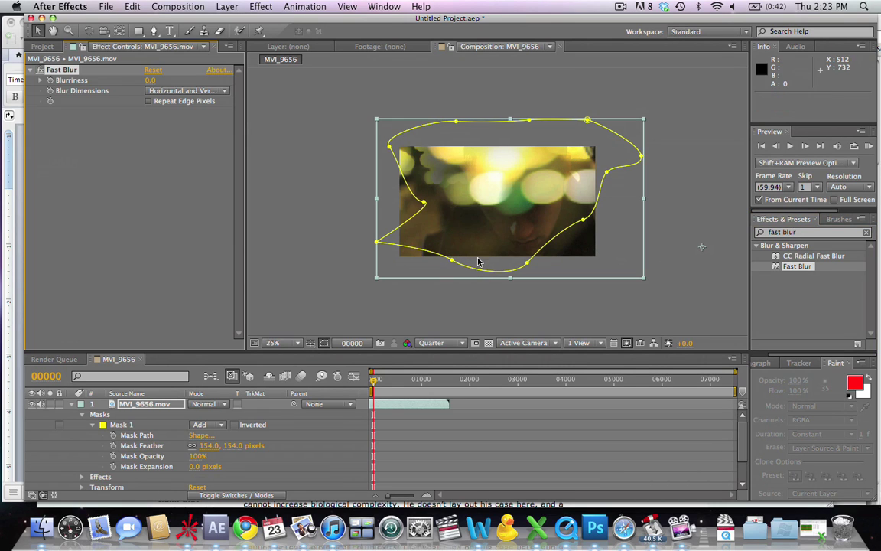
{"action": "left_click_drag", "start_coordinate": [152, 80], "coordinate": [175, 81]}
{"action": "left_click_drag", "start_coordinate": [275, 93], "coordinate": [267, 92]}
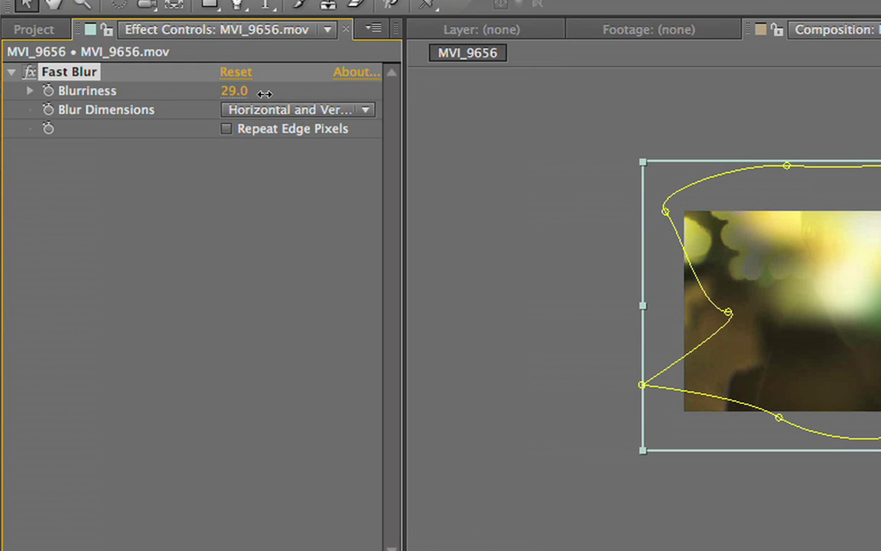
{"action": "left_click_drag", "start_coordinate": [265, 92], "coordinate": [260, 101]}
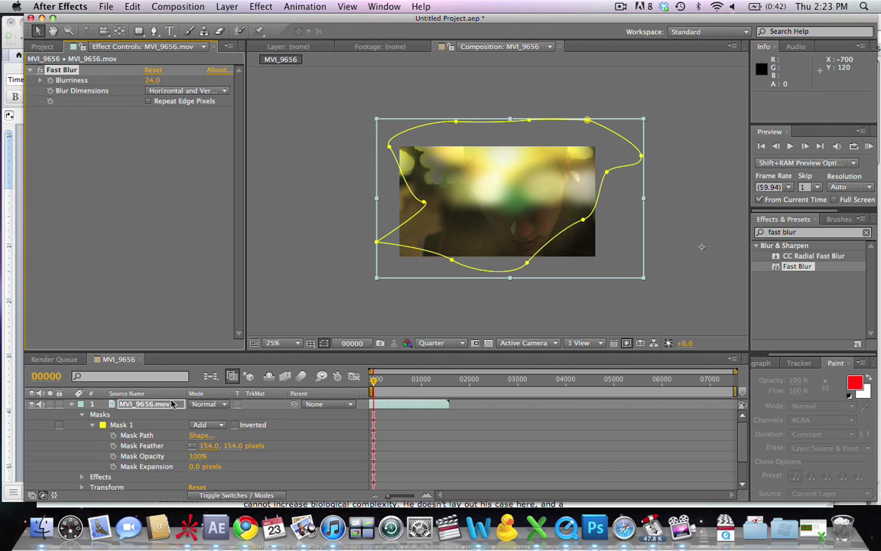
Step: Set the blending mode of the masked, blurred top layer to Add
{"action": "left_click", "coordinate": [73, 405]}
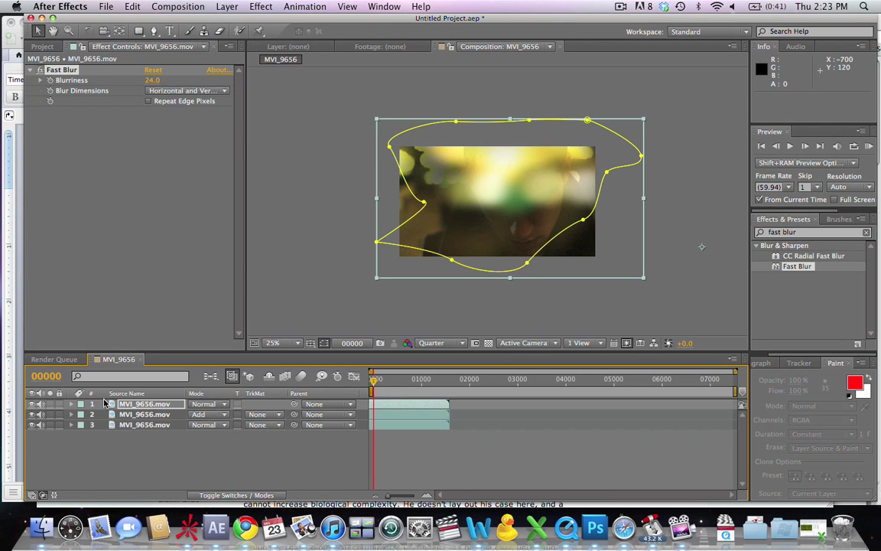
{"action": "left_click", "coordinate": [202, 405]}
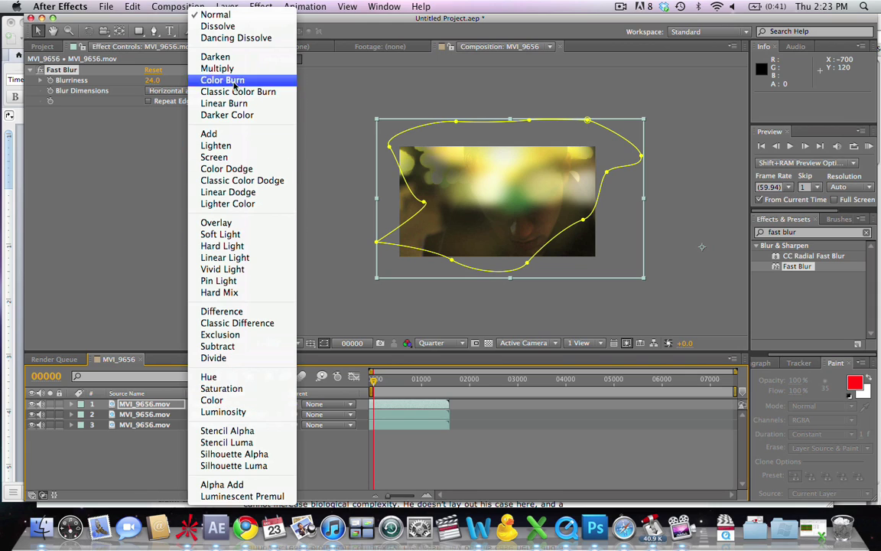
{"action": "left_click", "coordinate": [235, 134]}
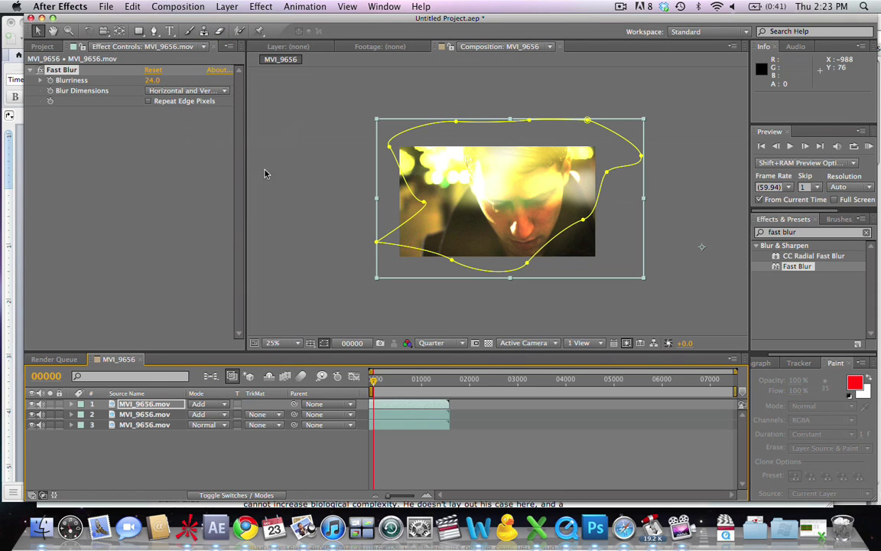
{"action": "left_click", "coordinate": [448, 305]}
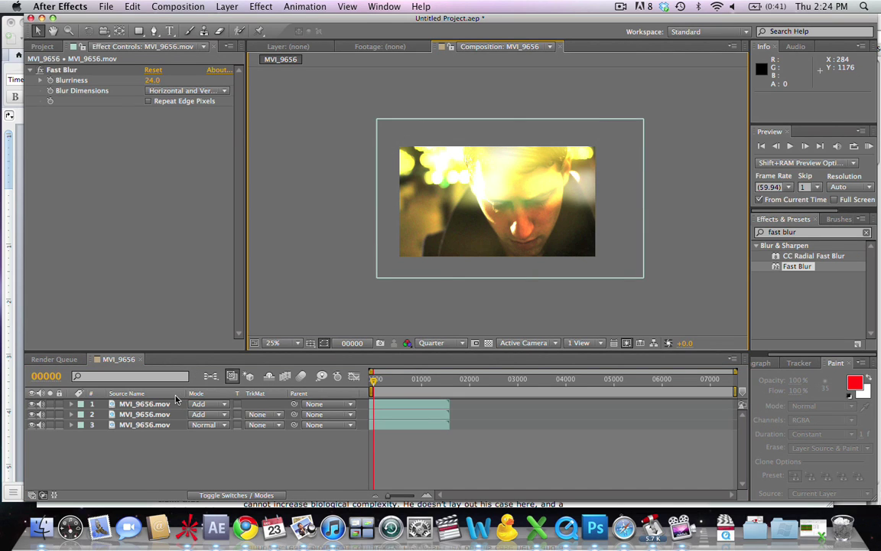
Step: Create a new adjustment layer above the clips, find the Curves effect and apply it to the adjustment layer
{"action": "left_click", "coordinate": [227, 7]}
{"action": "mouse_move", "coordinate": [234, 20]}
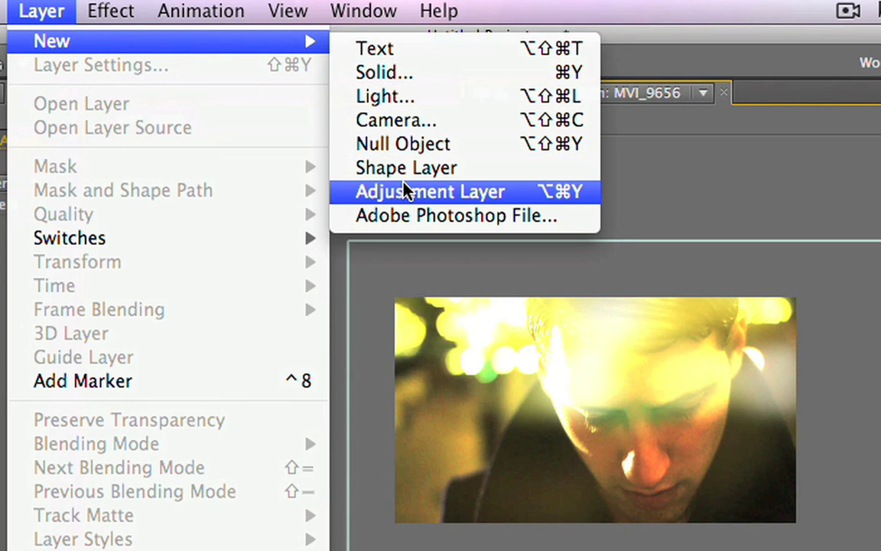
{"action": "left_click", "coordinate": [404, 186]}
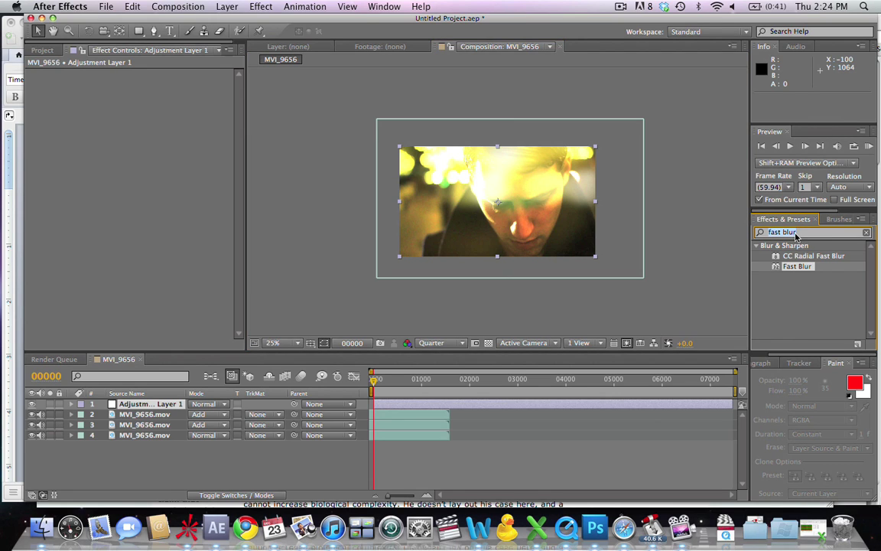
{"action": "triple_click", "coordinate": [795, 234]}
{"action": "type", "text": "curves"}
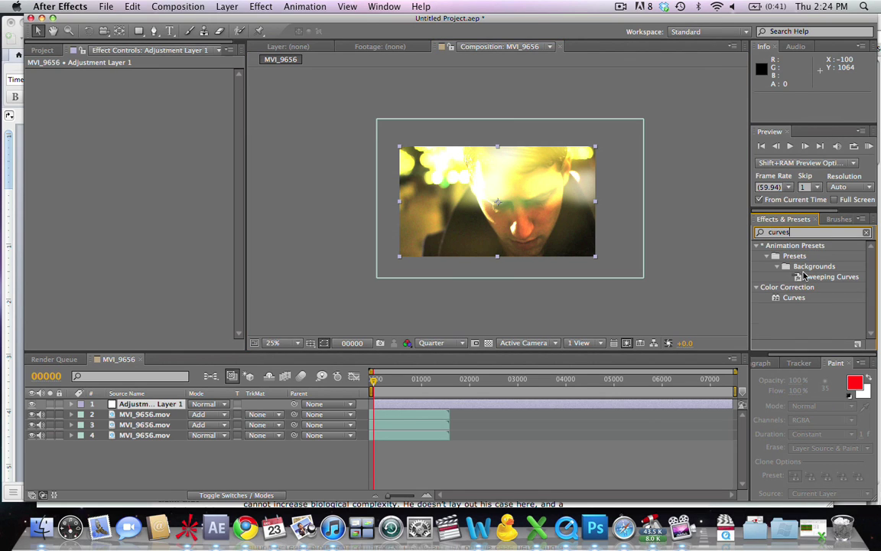
{"action": "left_click_drag", "start_coordinate": [800, 297], "coordinate": [331, 408]}
Step: Lift the midtones and lower the shadows of the RGB curve, and slightly raise the midpoint of the Red curve
{"action": "left_click_drag", "start_coordinate": [97, 168], "coordinate": [94, 160]}
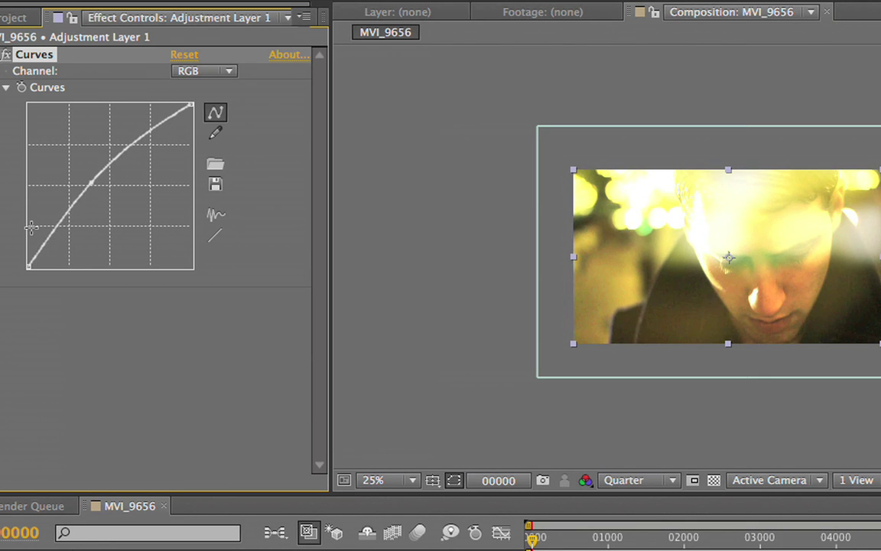
{"action": "left_click_drag", "start_coordinate": [49, 235], "coordinate": [53, 245]}
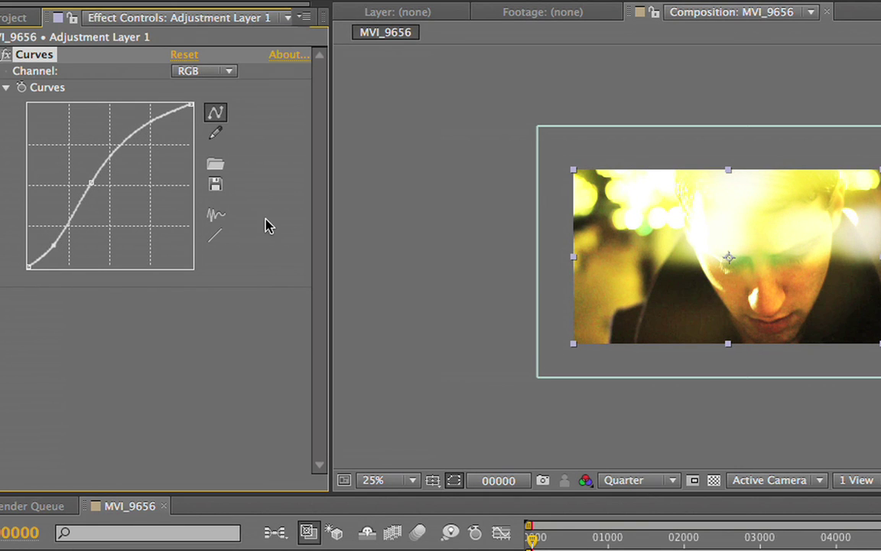
{"action": "left_click", "coordinate": [213, 75]}
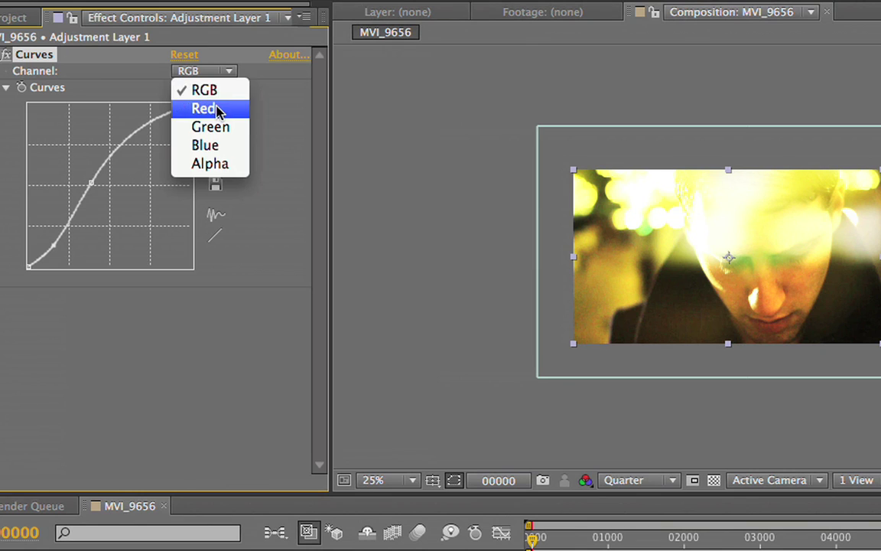
{"action": "left_click", "coordinate": [215, 109]}
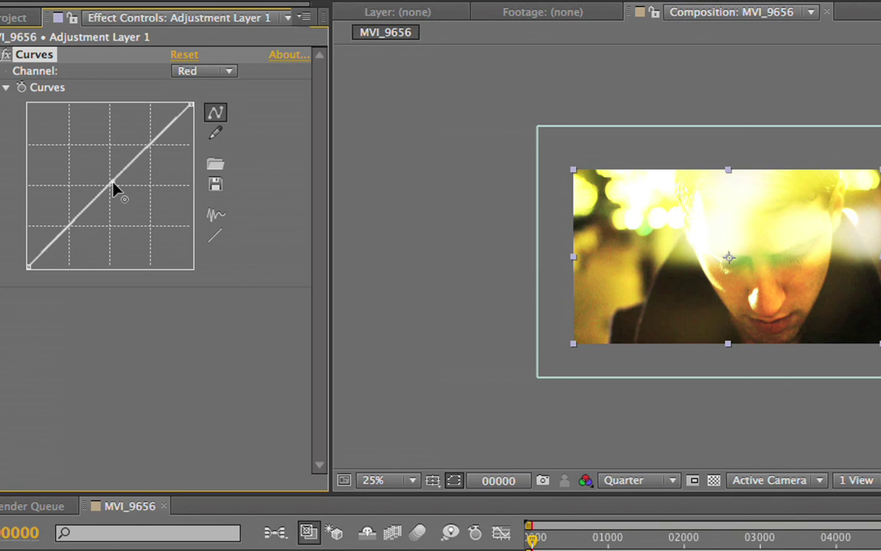
{"action": "left_click_drag", "start_coordinate": [113, 182], "coordinate": [112, 176]}
Step: Slightly raise the midpoint of the Green curve with a holding point in its shadows, and strongly lift the midtones of the Blue curve
{"action": "left_click", "coordinate": [195, 72]}
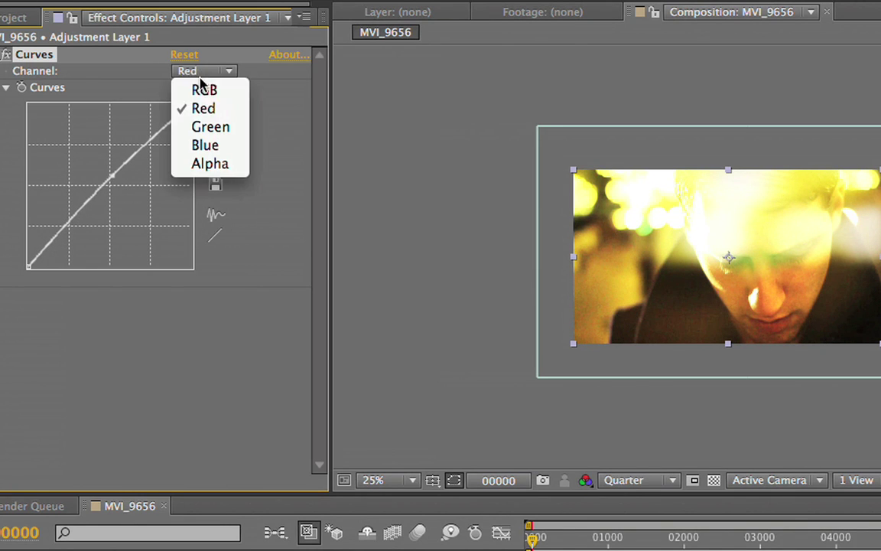
{"action": "left_click", "coordinate": [205, 128]}
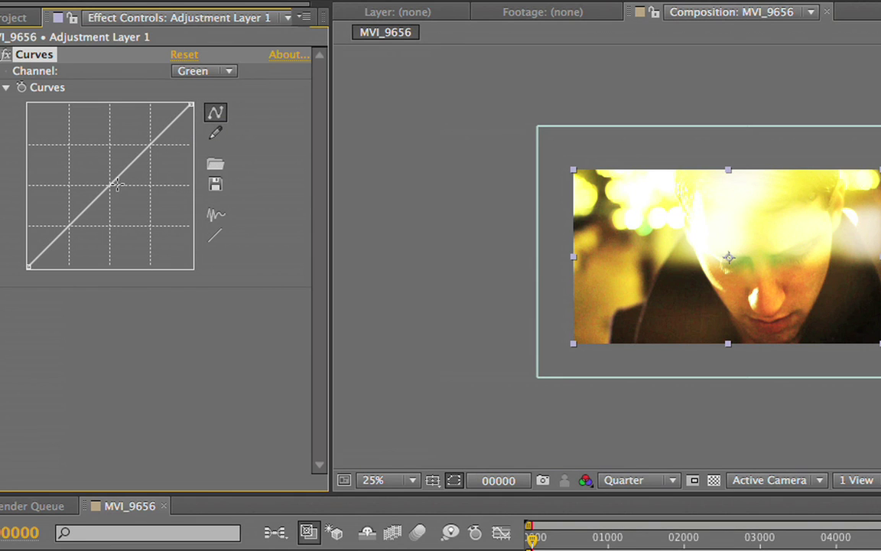
{"action": "left_click_drag", "start_coordinate": [117, 184], "coordinate": [112, 176]}
{"action": "mouse_move", "coordinate": [69, 212]}
{"action": "left_mouse_down"}
{"action": "mouse_move", "coordinate": [76, 237]}
{"action": "mouse_move", "coordinate": [71, 221]}
{"action": "left_mouse_up"}
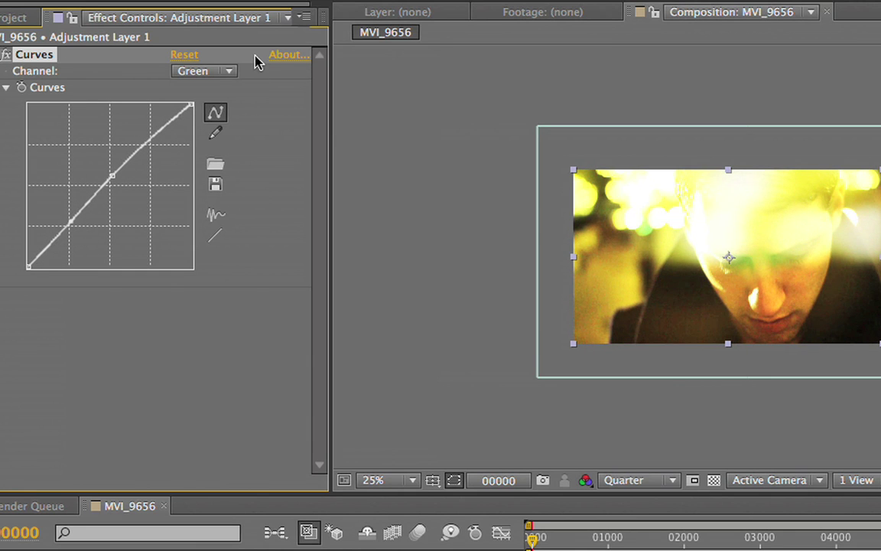
{"action": "left_click", "coordinate": [227, 72]}
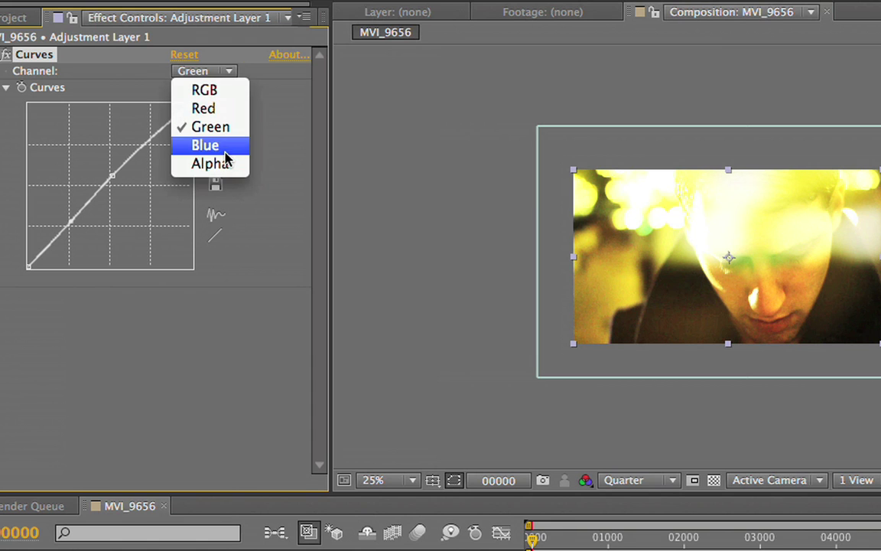
{"action": "left_click", "coordinate": [227, 144]}
{"action": "left_click_drag", "start_coordinate": [115, 178], "coordinate": [101, 157]}
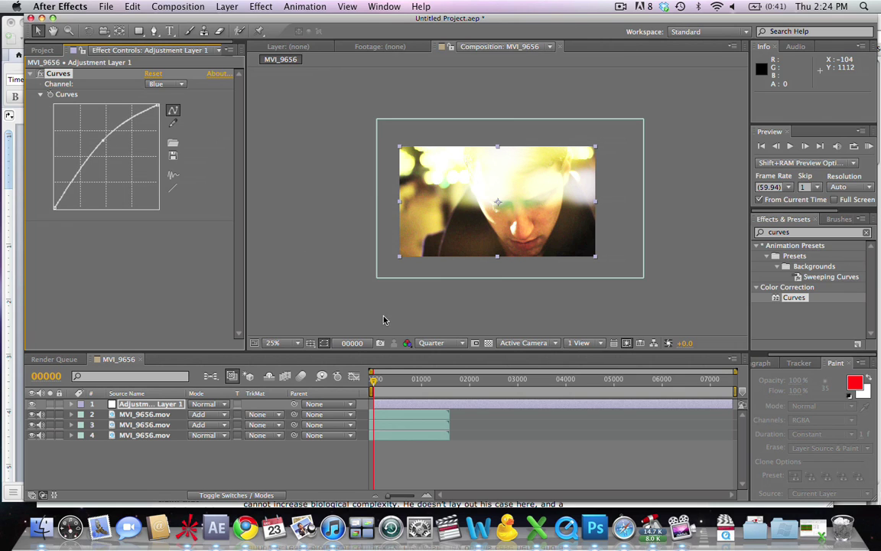
Step: At frame 356, scale the masked lights layer to about 300% by 233% and move it to about position 1440, 828
{"action": "left_click", "coordinate": [374, 381]}
{"action": "left_click_drag", "start_coordinate": [374, 380], "coordinate": [391, 392]}
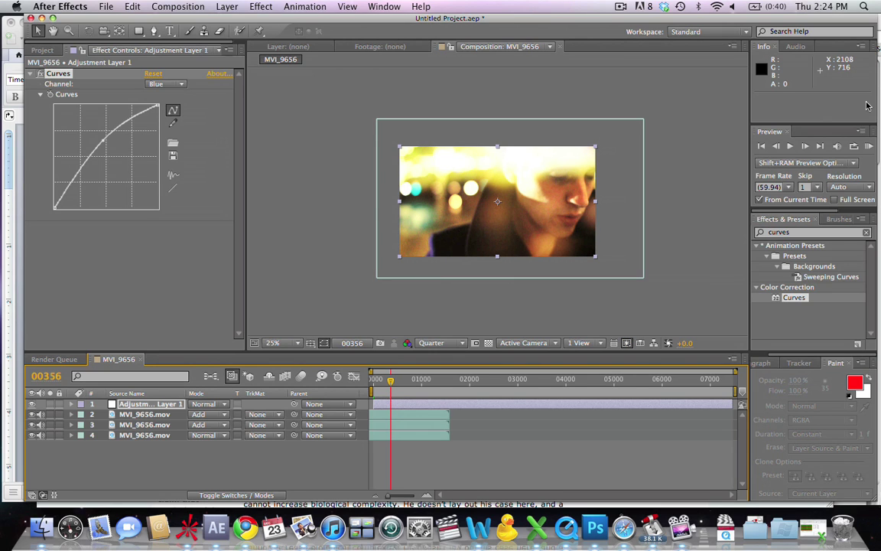
{"action": "left_click", "coordinate": [161, 416]}
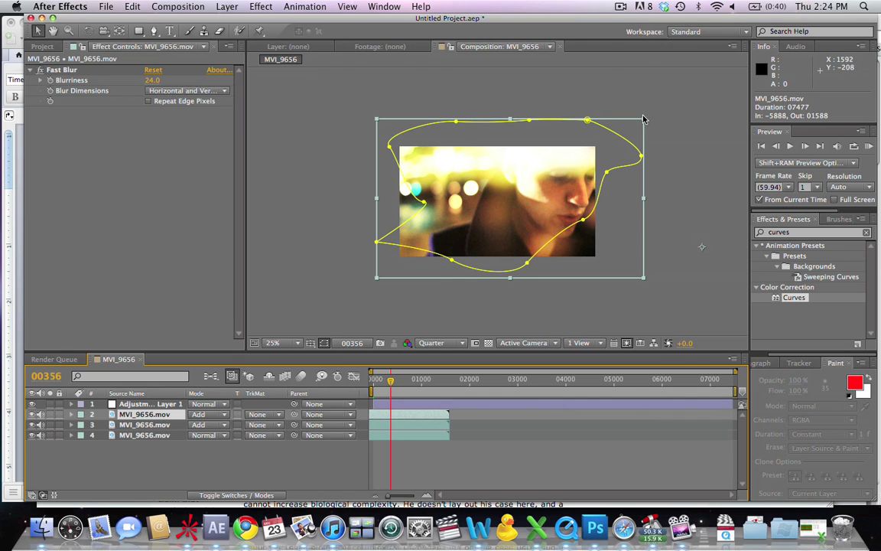
{"action": "mouse_move", "coordinate": [645, 121]}
{"action": "left_mouse_down"}
{"action": "mouse_move", "coordinate": [630, 132]}
{"action": "mouse_move", "coordinate": [613, 125]}
{"action": "mouse_move", "coordinate": [627, 108]}
{"action": "mouse_move", "coordinate": [654, 127]}
{"action": "left_mouse_up"}
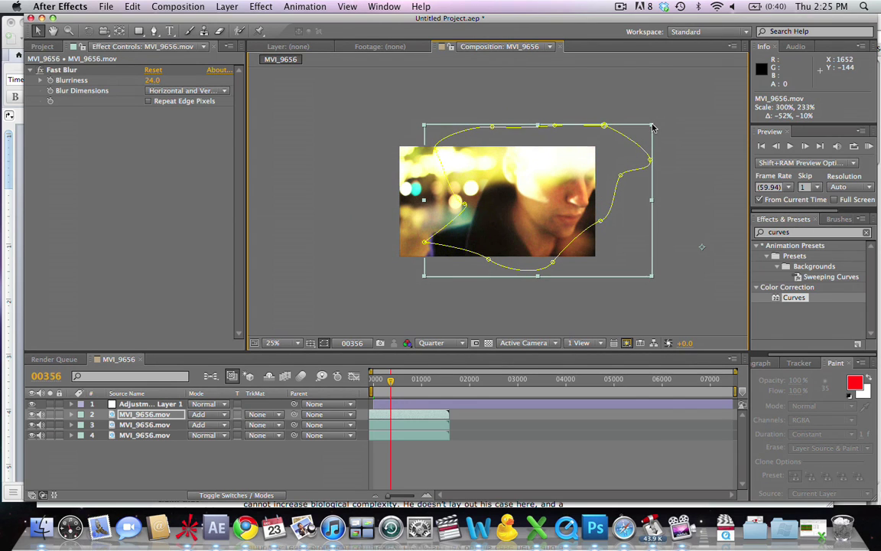
{"action": "left_click_drag", "start_coordinate": [639, 201], "coordinate": [570, 235]}
{"action": "mouse_move", "coordinate": [569, 231]}
{"action": "left_mouse_down"}
{"action": "mouse_move", "coordinate": [571, 245]}
{"action": "mouse_move", "coordinate": [561, 239]}
{"action": "left_mouse_up"}
{"action": "left_click", "coordinate": [678, 222]}
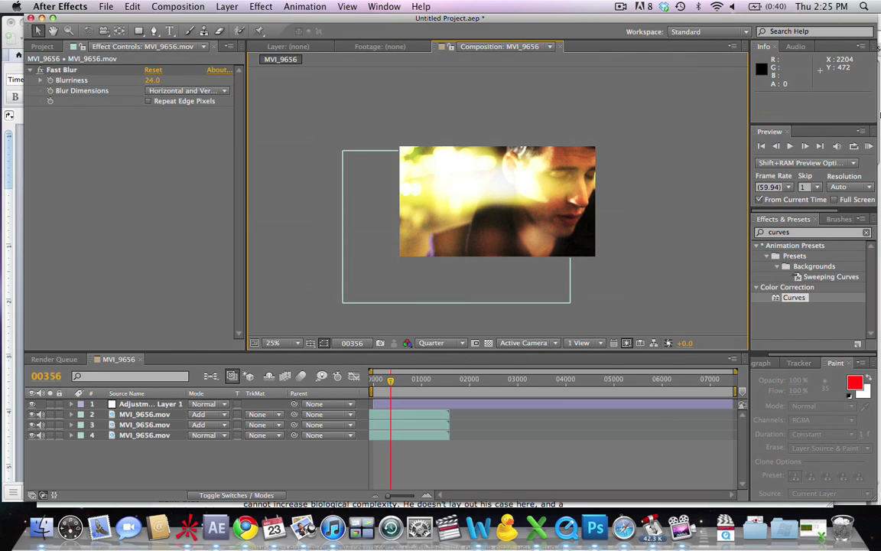
Step: Play a RAM preview of the composition and set the masked lights layer's opacity to 47%
{"action": "left_click", "coordinate": [868, 147]}
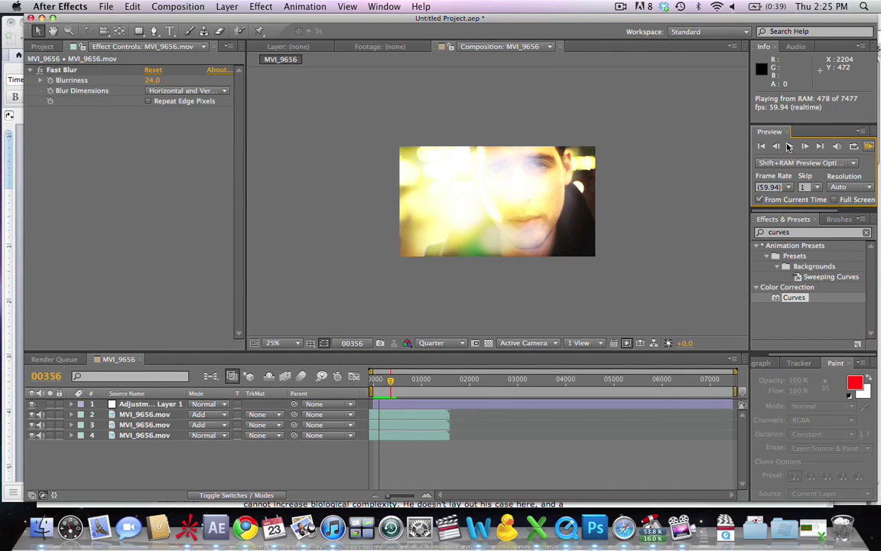
{"action": "left_click", "coordinate": [788, 146]}
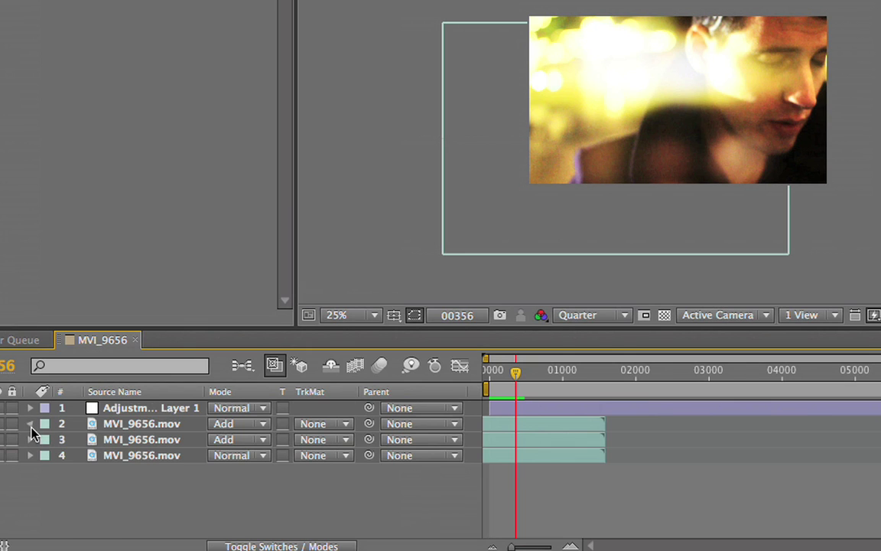
{"action": "left_click", "coordinate": [29, 425]}
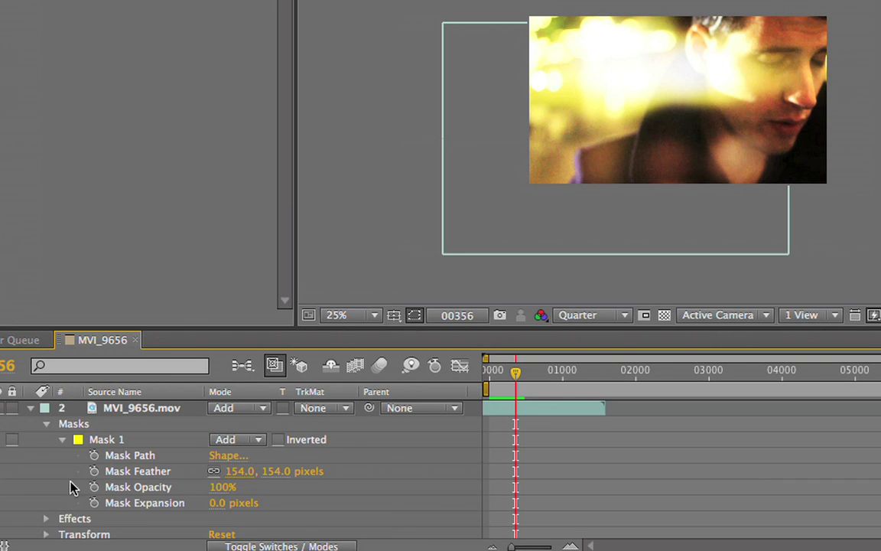
{"action": "left_click", "coordinate": [46, 534]}
{"action": "left_click_drag", "start_coordinate": [220, 529], "coordinate": [174, 529]}
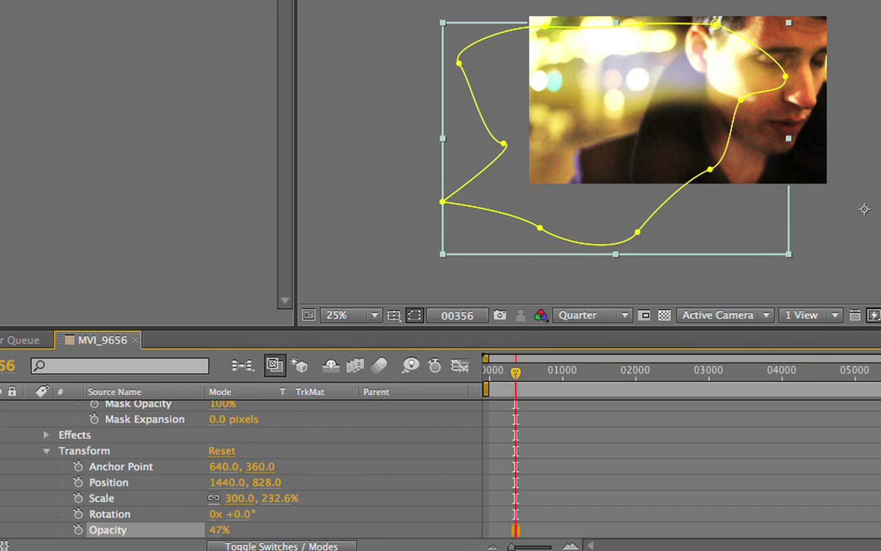
{"action": "key", "text": "space"}
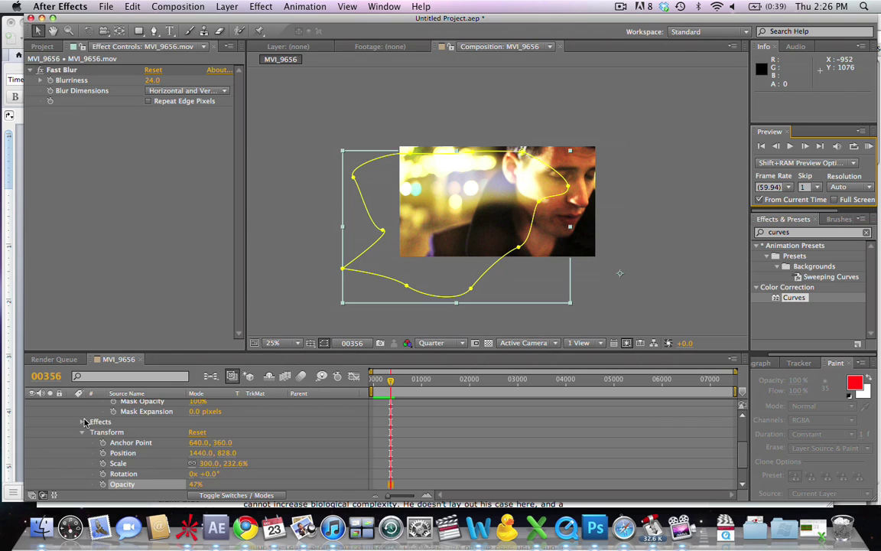
{"action": "scroll", "coordinate": [86, 421], "scroll_direction": "up", "scroll_amount": 3}
{"action": "left_click", "coordinate": [75, 414]}
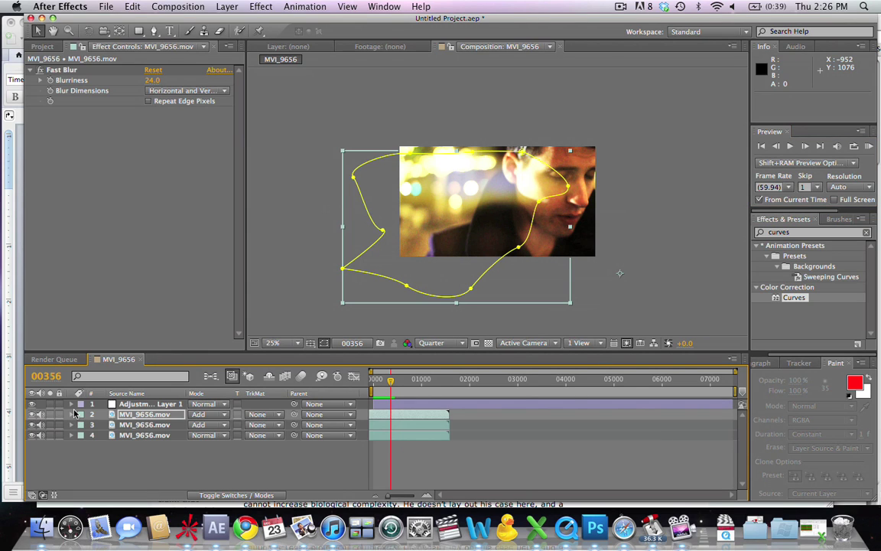
Step: Select the adjustment layer and the two Add-mode clip layers together, and move the current time to frame 203
{"action": "left_click", "coordinate": [131, 424]}
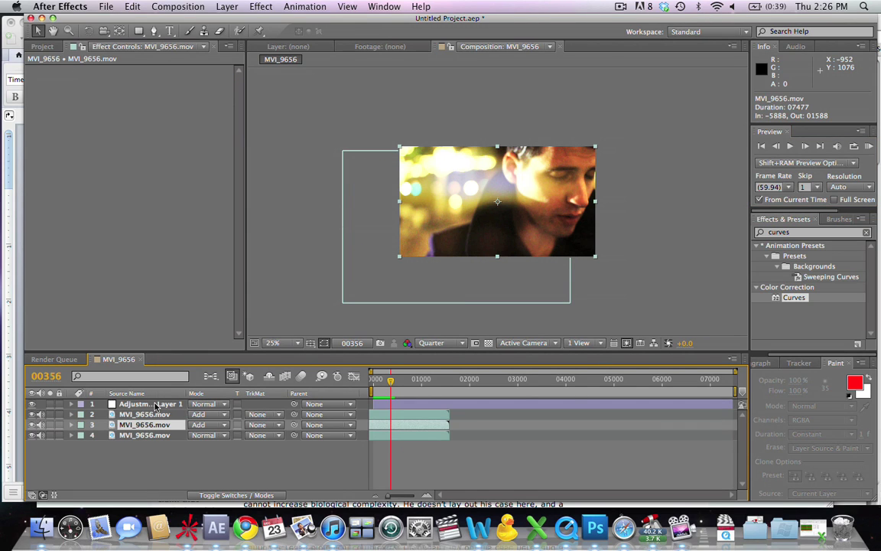
{"action": "left_click", "coordinate": [156, 404], "text": "shift"}
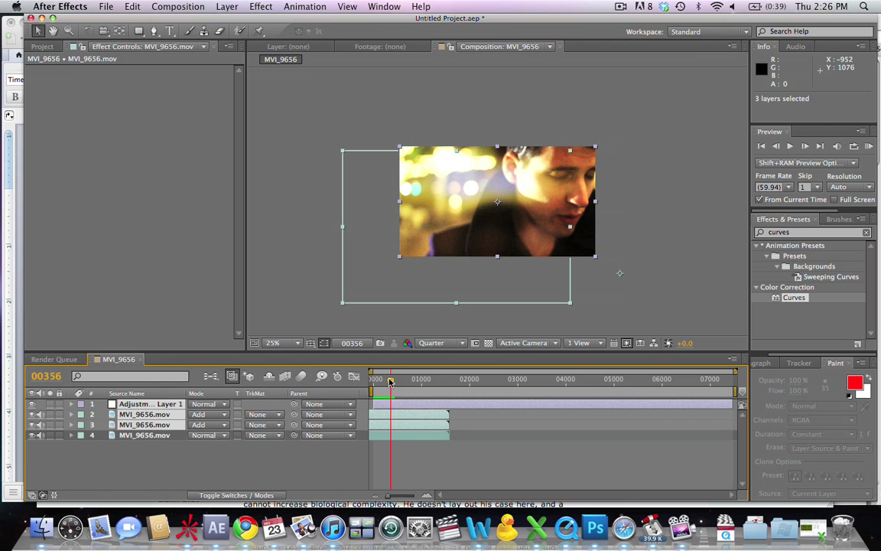
{"action": "left_click_drag", "start_coordinate": [391, 382], "coordinate": [383, 383]}
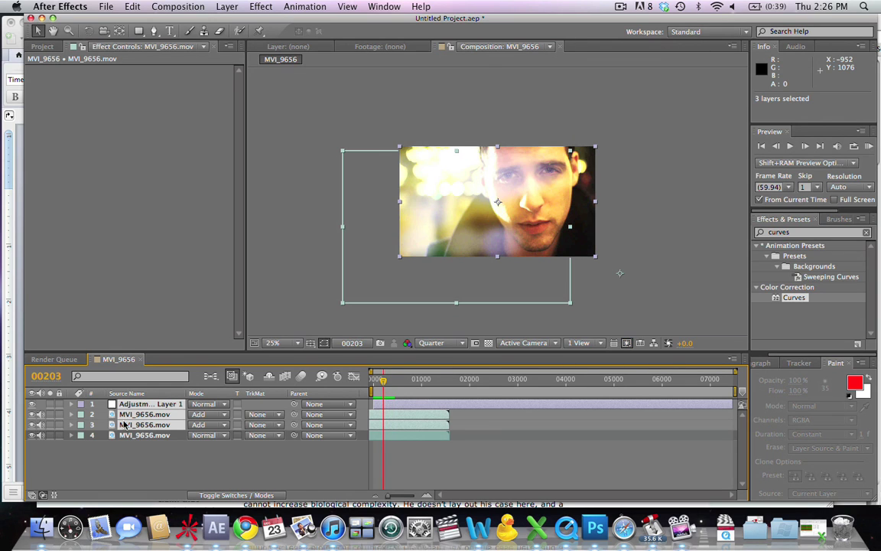